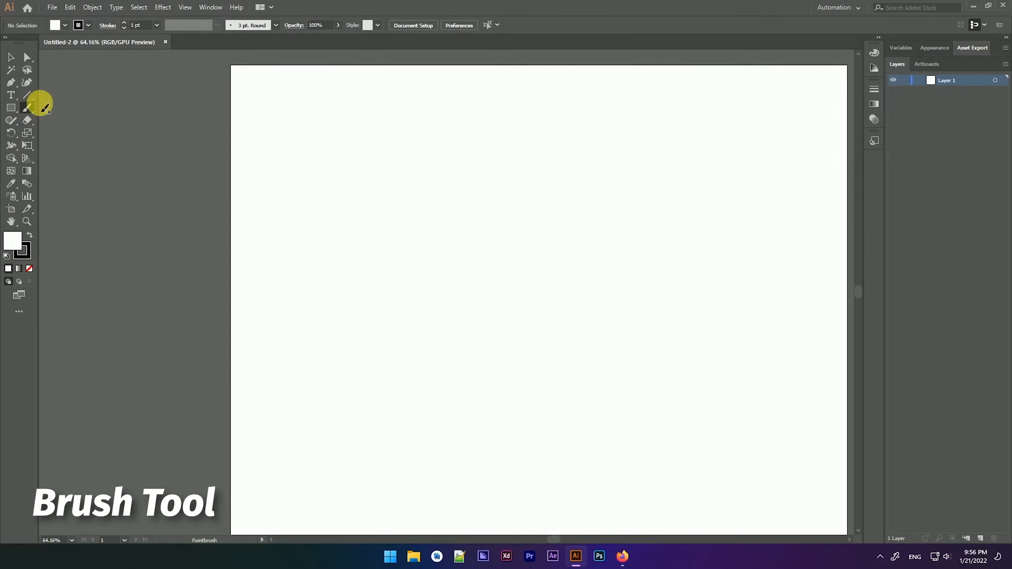
Step: Show the Brushes panel and paint three slightly curved test strokes across the upper artboard with the 3 pt. Round brush
{"action": "left_click", "coordinate": [212, 5]}
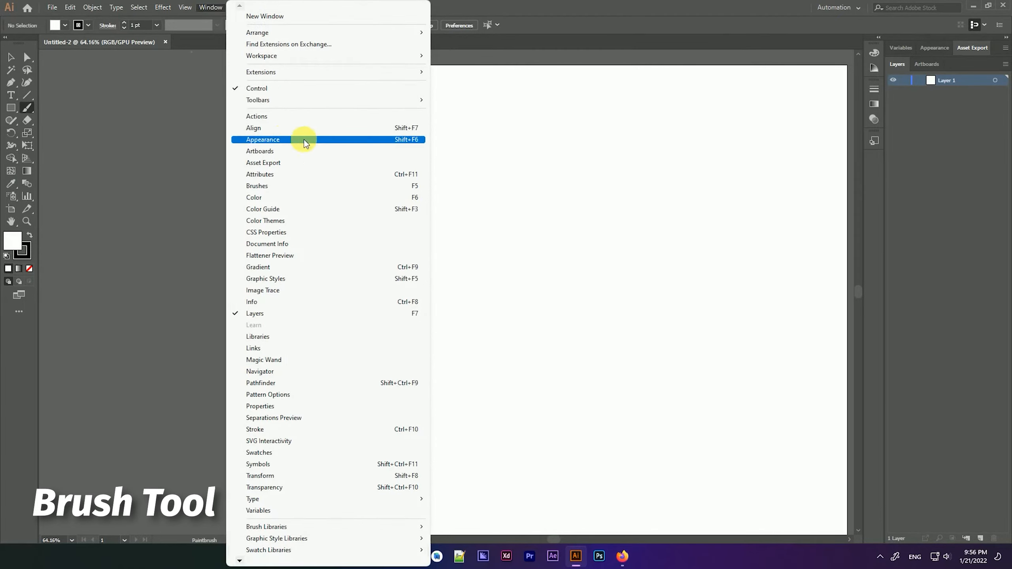
{"action": "left_click", "coordinate": [267, 185]}
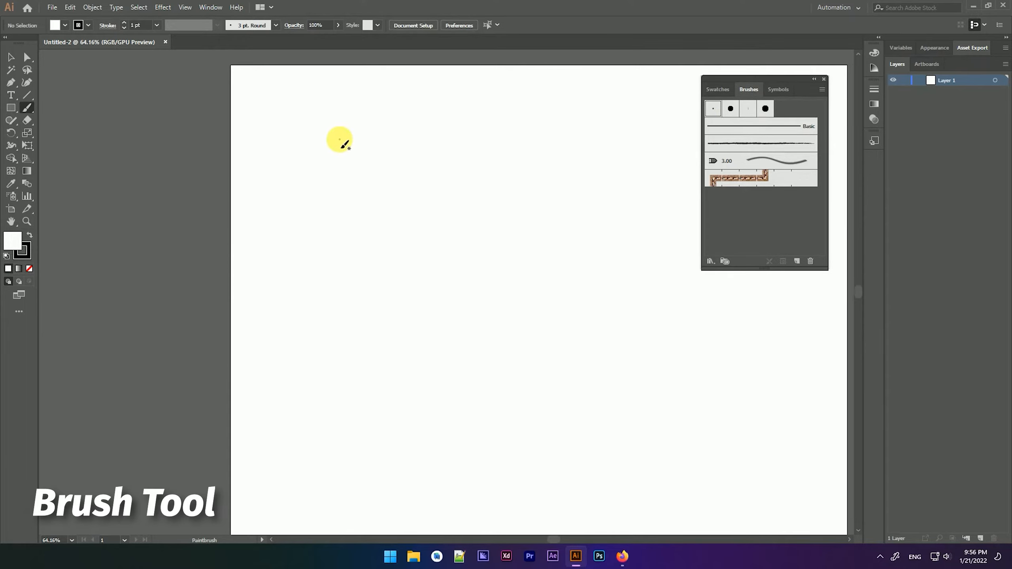
{"action": "left_click_drag", "start_coordinate": [300, 178], "coordinate": [520, 163]}
{"action": "left_click_drag", "start_coordinate": [295, 216], "coordinate": [536, 198]}
{"action": "left_click_drag", "start_coordinate": [290, 262], "coordinate": [532, 230]}
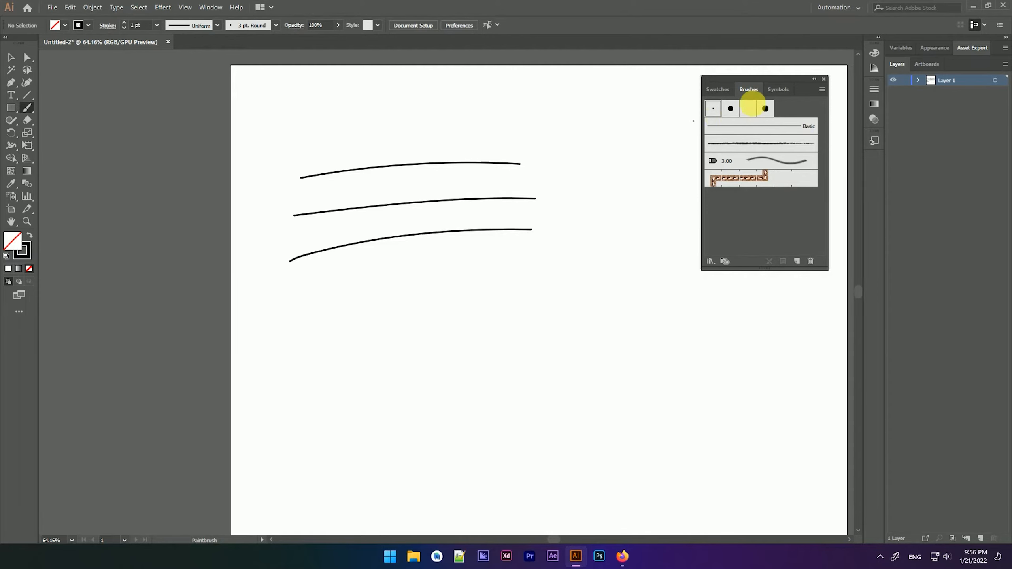
Step: Create a new calligraphic brush with its size controlled by Pressure and a size variation of 4 pt
{"action": "left_click", "coordinate": [822, 91]}
{"action": "left_click", "coordinate": [853, 94]}
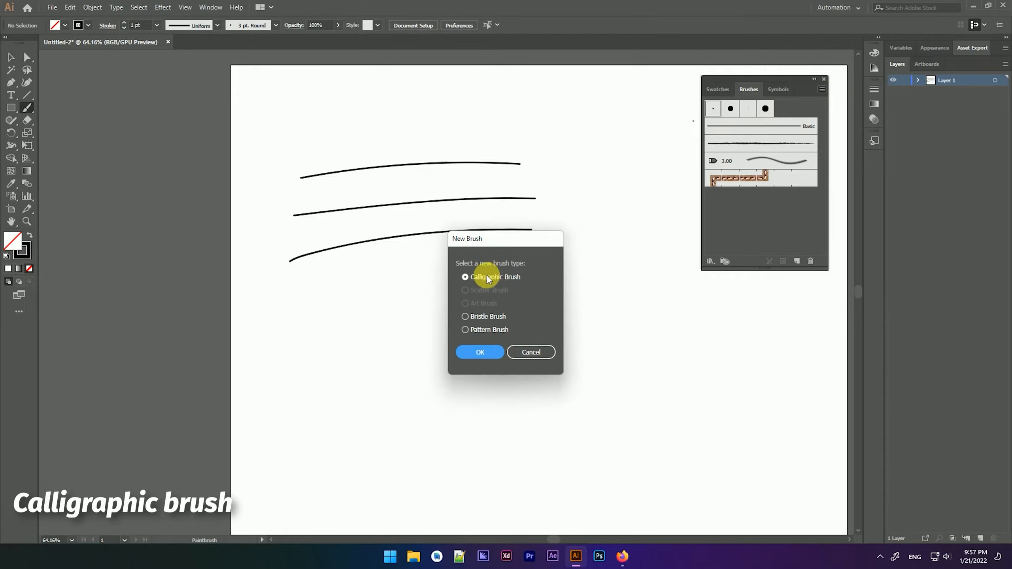
{"action": "left_click", "coordinate": [481, 353]}
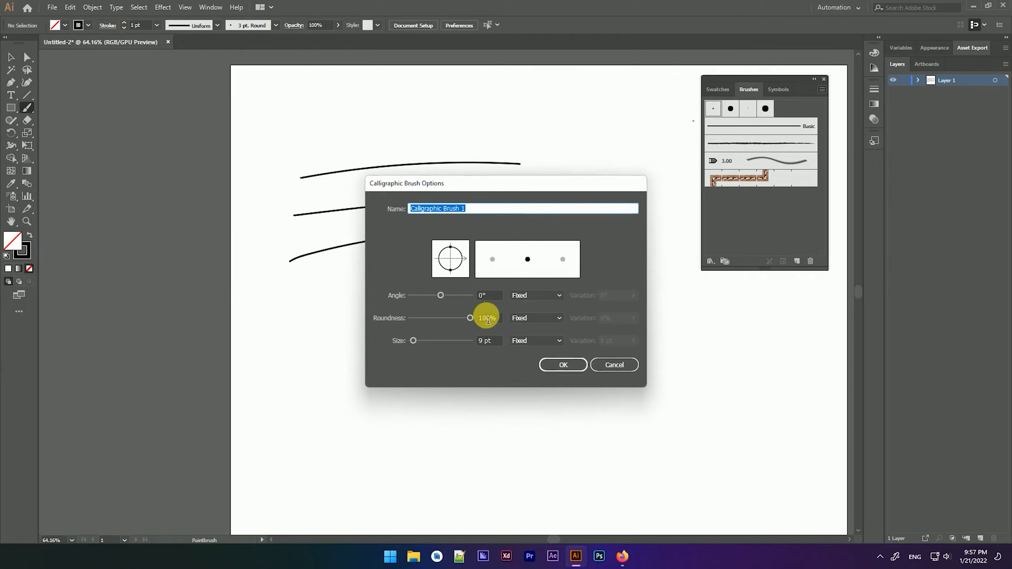
{"action": "left_click", "coordinate": [538, 340]}
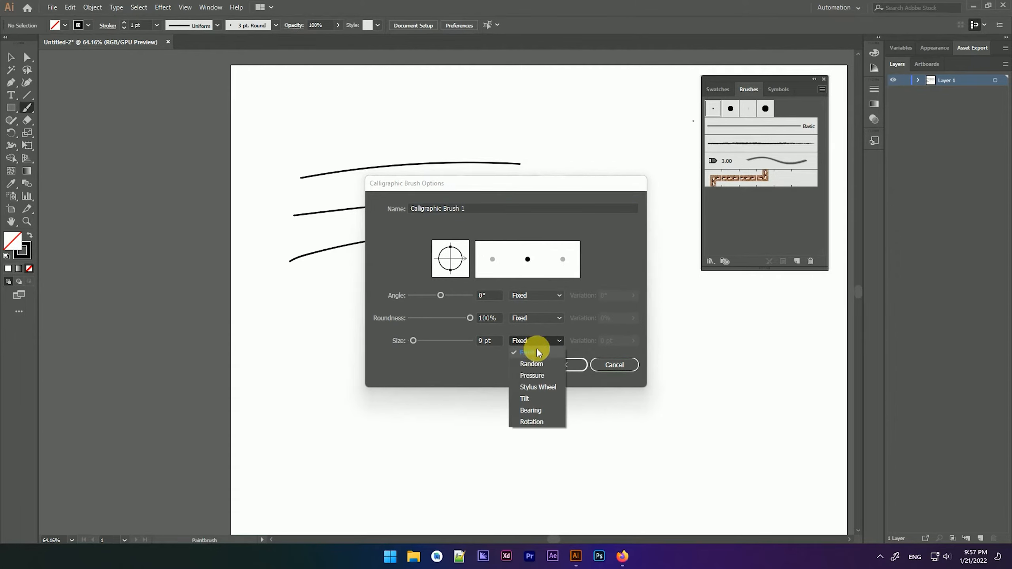
{"action": "left_click", "coordinate": [537, 375]}
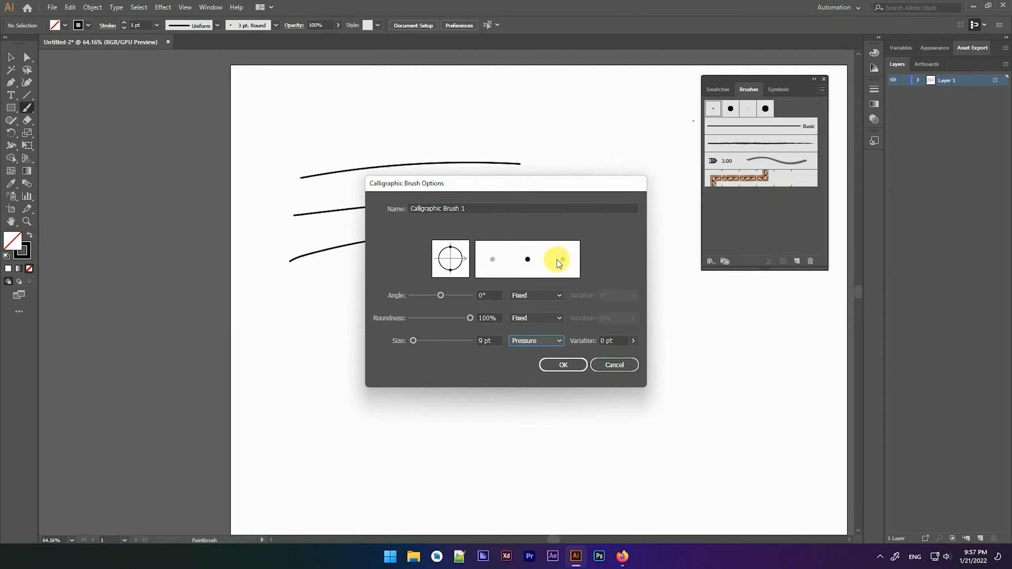
{"action": "left_click", "coordinate": [632, 341]}
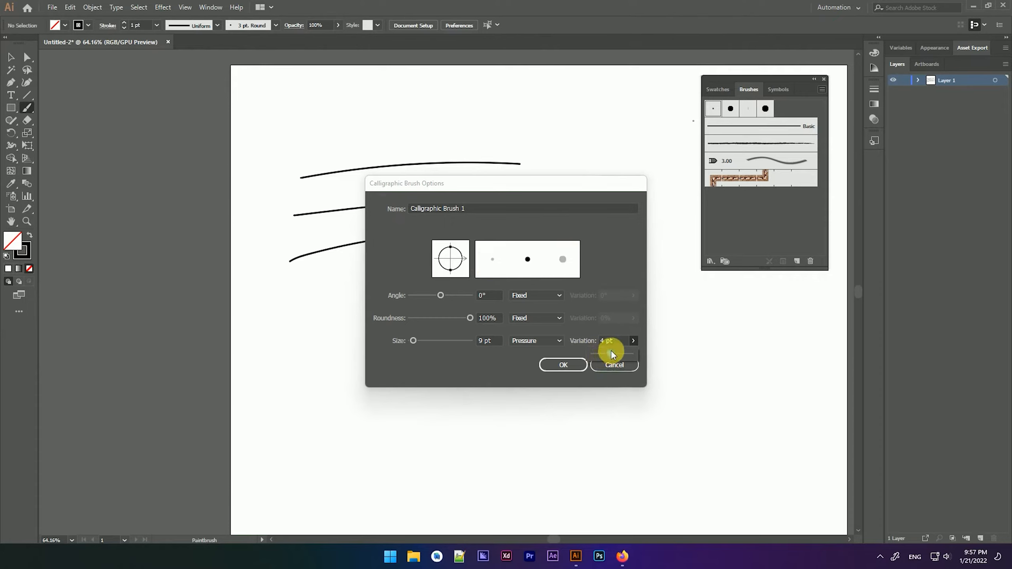
{"action": "left_click", "coordinate": [556, 363]}
{"action": "left_click", "coordinate": [558, 364]}
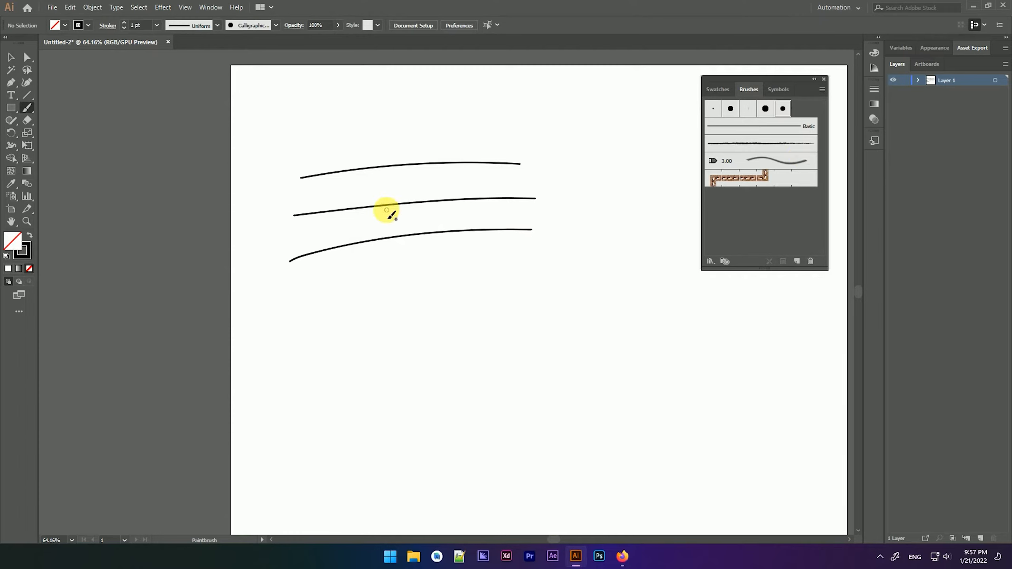
Step: Paint test strokes with the new calligraphic brush: near-horizontal ones at the top of the artboard and three rising curves below
{"action": "mouse_move", "coordinate": [322, 146]}
{"action": "left_mouse_down"}
{"action": "mouse_move", "coordinate": [299, 154]}
{"action": "mouse_move", "coordinate": [481, 132]}
{"action": "mouse_move", "coordinate": [628, 133]}
{"action": "left_mouse_up"}
{"action": "mouse_move", "coordinate": [283, 133]}
{"action": "left_mouse_down"}
{"action": "mouse_move", "coordinate": [463, 101]}
{"action": "mouse_move", "coordinate": [568, 102]}
{"action": "left_mouse_up"}
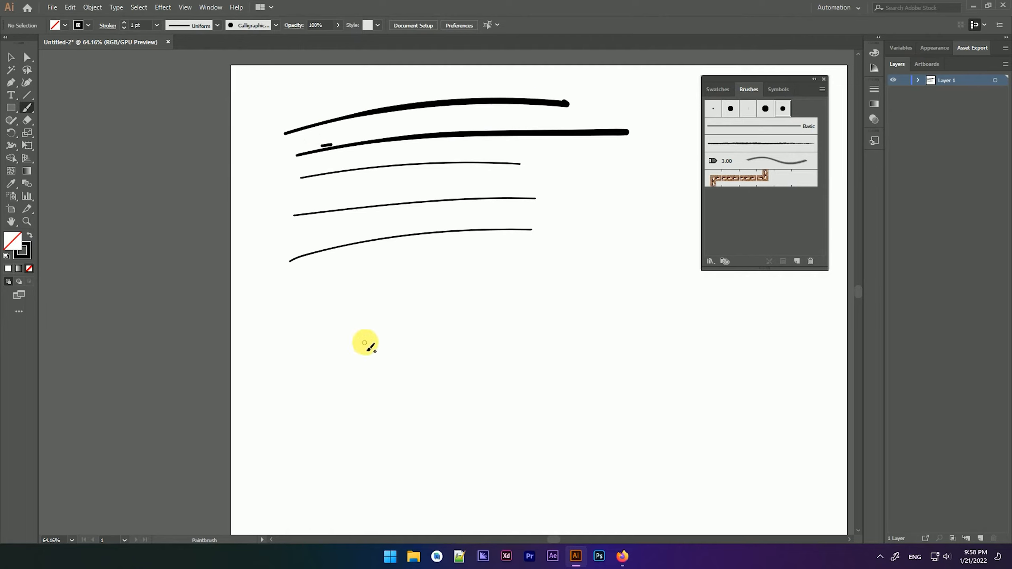
{"action": "mouse_move", "coordinate": [332, 383]}
{"action": "left_mouse_down"}
{"action": "mouse_move", "coordinate": [452, 259]}
{"action": "mouse_move", "coordinate": [542, 228]}
{"action": "left_mouse_up"}
{"action": "mouse_move", "coordinate": [389, 385]}
{"action": "left_mouse_down"}
{"action": "mouse_move", "coordinate": [455, 299]}
{"action": "mouse_move", "coordinate": [571, 230]}
{"action": "left_mouse_up"}
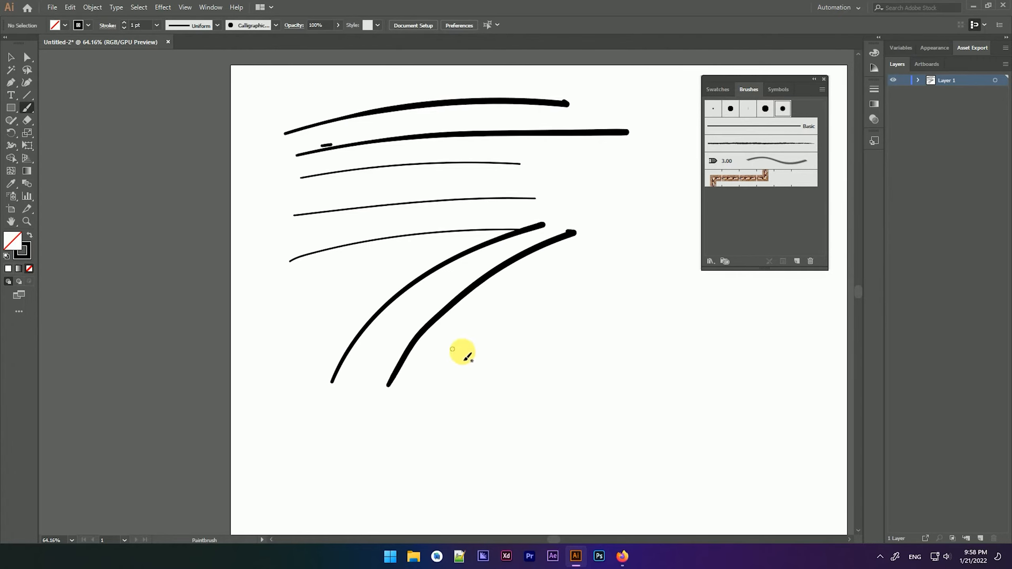
{"action": "mouse_move", "coordinate": [440, 400]}
{"action": "left_mouse_down"}
{"action": "mouse_move", "coordinate": [486, 328]}
{"action": "mouse_move", "coordinate": [542, 268]}
{"action": "mouse_move", "coordinate": [643, 209]}
{"action": "left_mouse_up"}
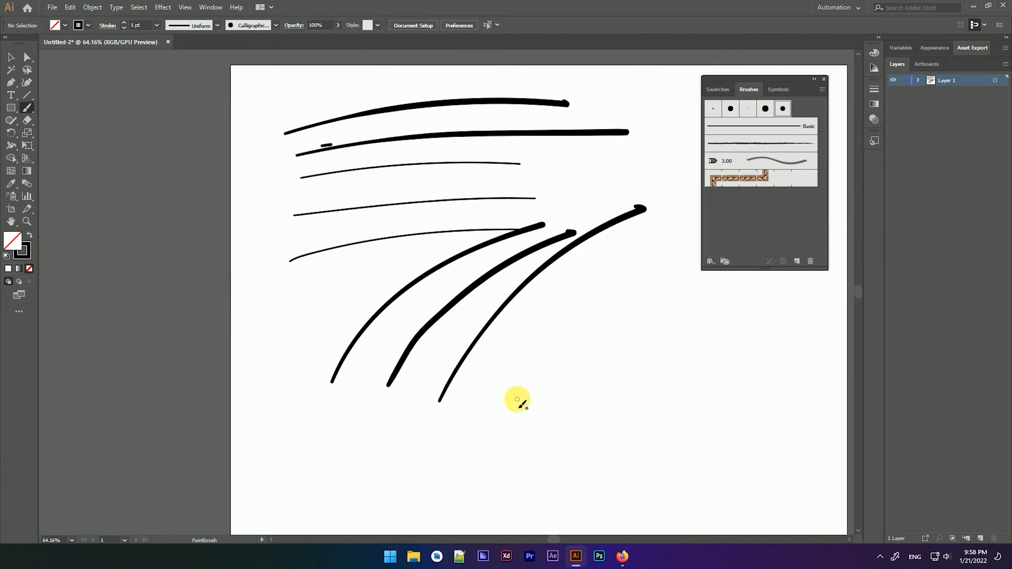
Step: Edit the new calligraphic brush, trying a 16 pt size and a -6° angle before resetting the angle to 0° and keeping full roundness
{"action": "double_click", "coordinate": [782, 108]}
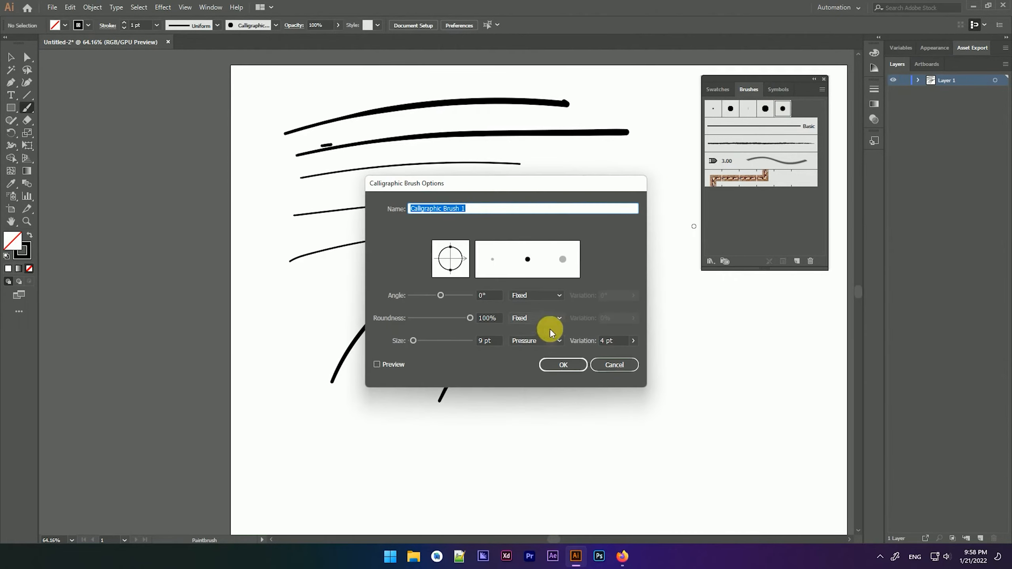
{"action": "left_click_drag", "start_coordinate": [413, 340], "coordinate": [414, 340]}
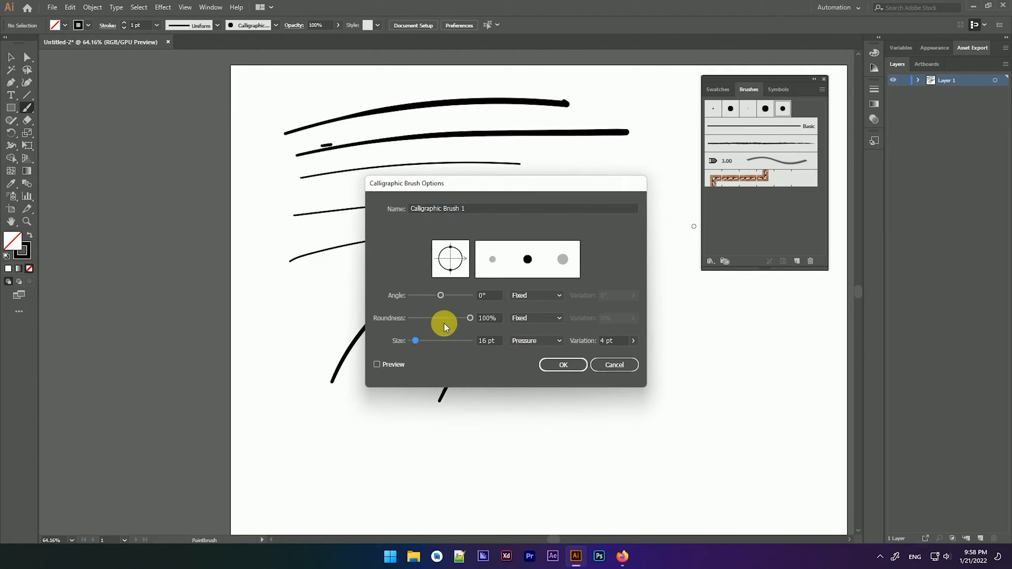
{"action": "left_click_drag", "start_coordinate": [442, 295], "coordinate": [450, 293]}
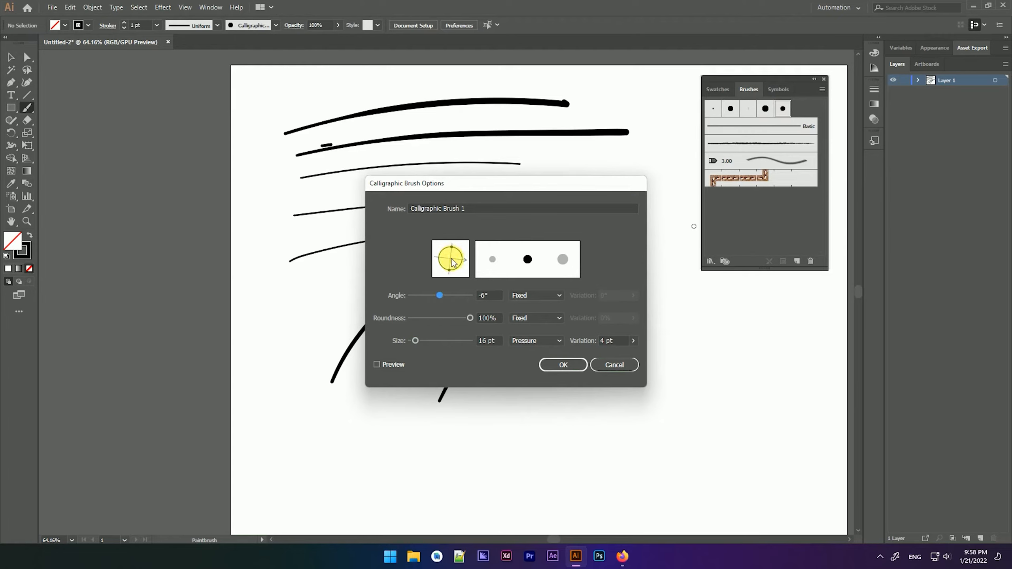
{"action": "left_click", "coordinate": [483, 295]}
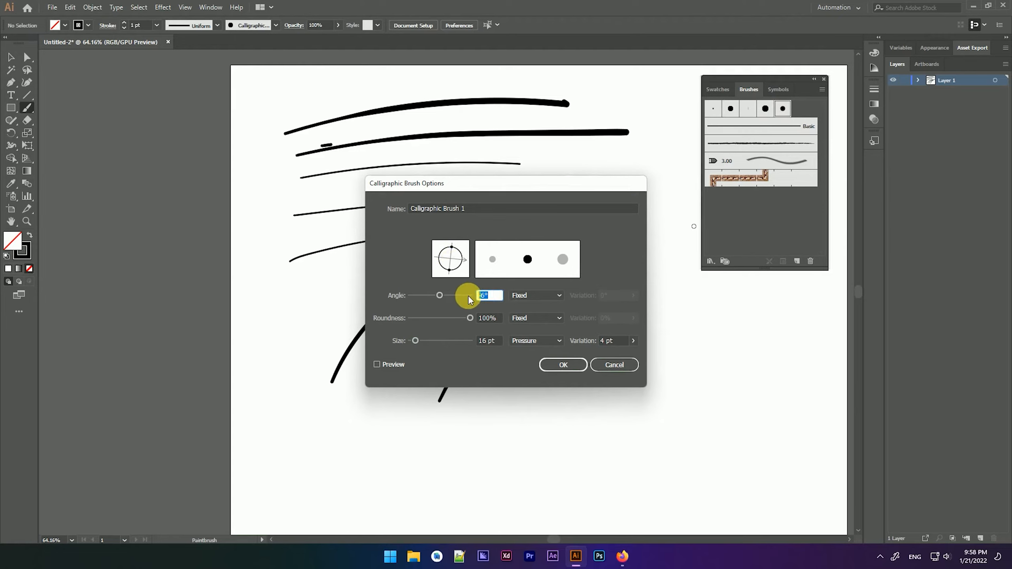
{"action": "type", "text": "0"}
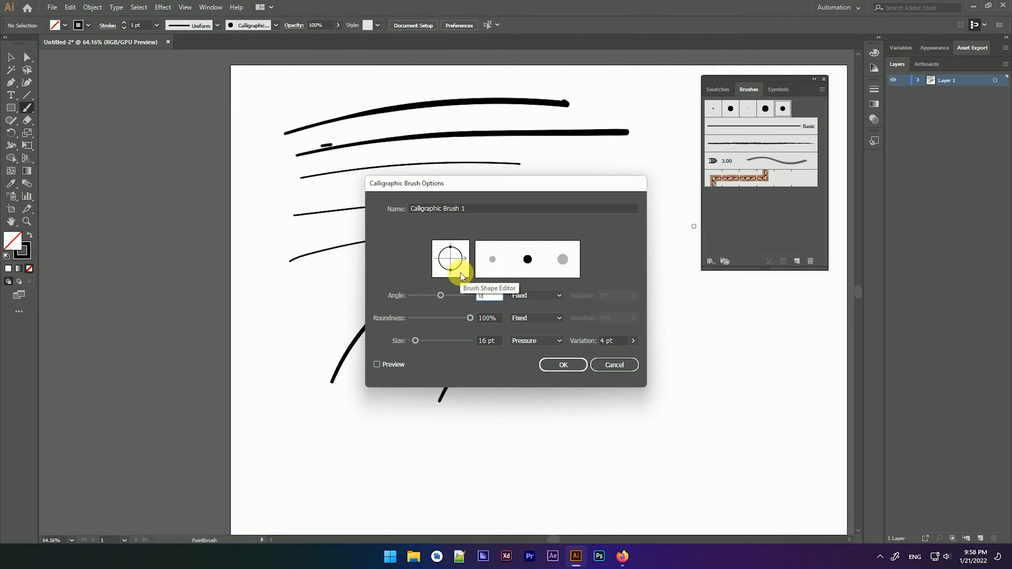
{"action": "left_click", "coordinate": [468, 319]}
{"action": "mouse_move", "coordinate": [469, 319]}
{"action": "left_mouse_down"}
{"action": "mouse_move", "coordinate": [431, 316]}
{"action": "mouse_move", "coordinate": [468, 321]}
{"action": "left_mouse_up"}
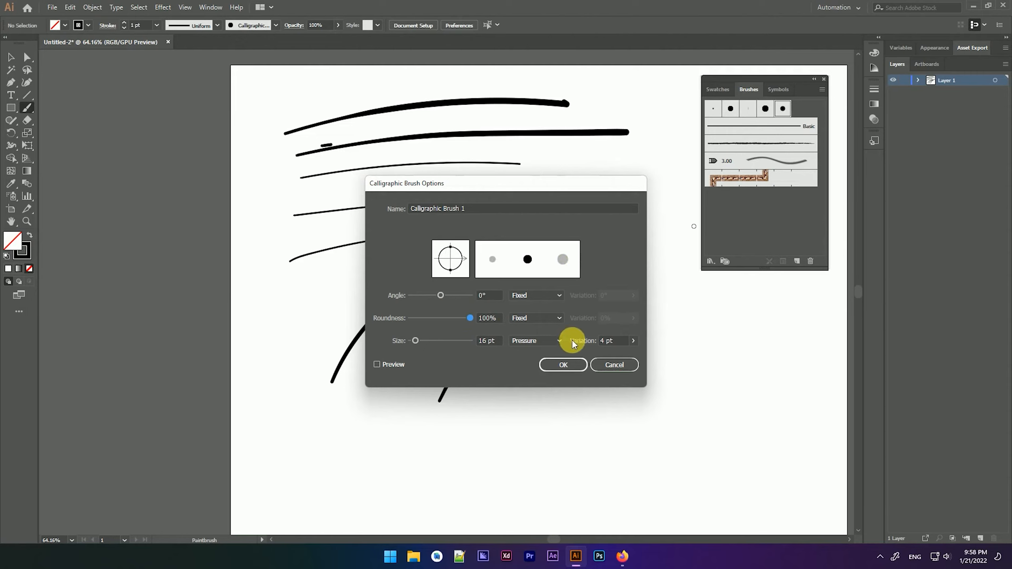
Step: Set the calligraphic brush to 12 pt size with 6 pt pressure variation, leaving the existing strokes as they are
{"action": "left_click_drag", "start_coordinate": [635, 340], "coordinate": [595, 353]}
{"action": "left_click_drag", "start_coordinate": [416, 341], "coordinate": [412, 342]}
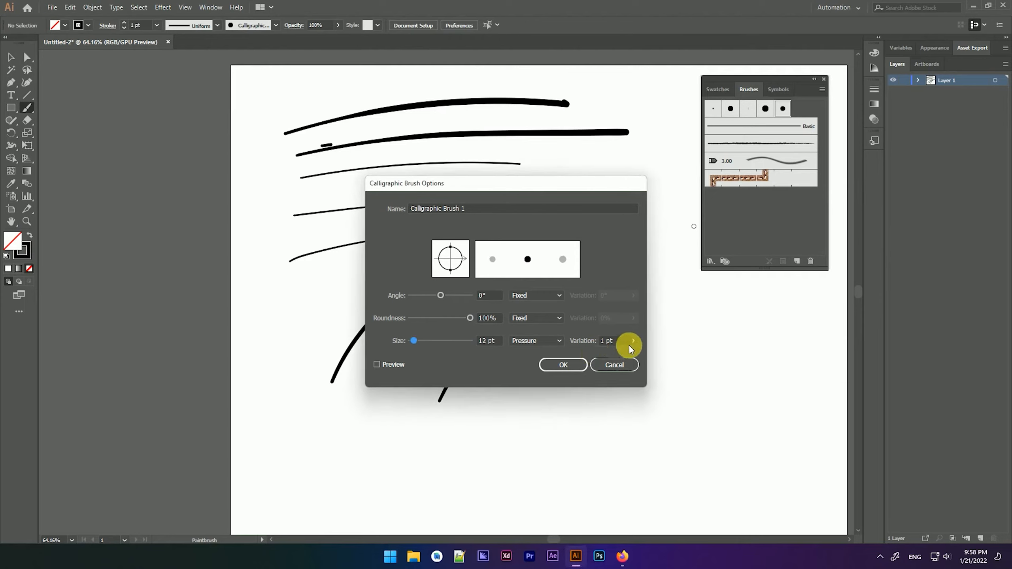
{"action": "left_click", "coordinate": [625, 345]}
{"action": "left_click_drag", "start_coordinate": [597, 352], "coordinate": [612, 355]}
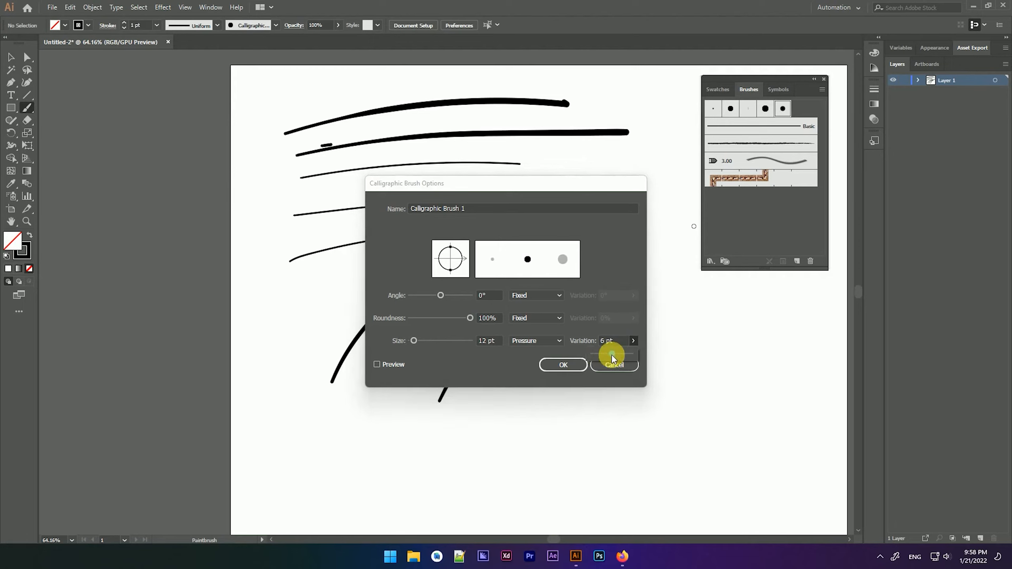
{"action": "left_click", "coordinate": [563, 364]}
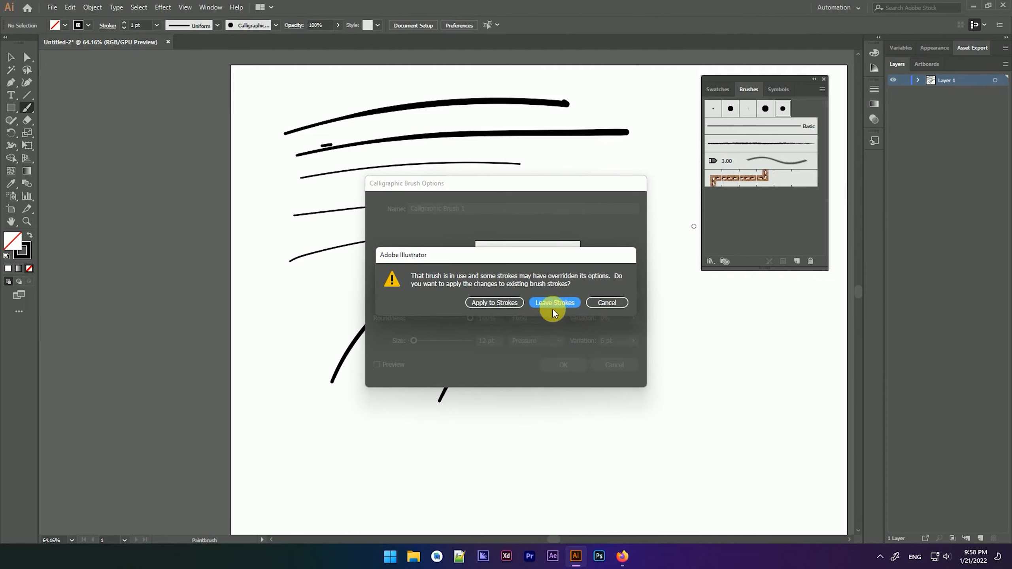
{"action": "left_click", "coordinate": [549, 302]}
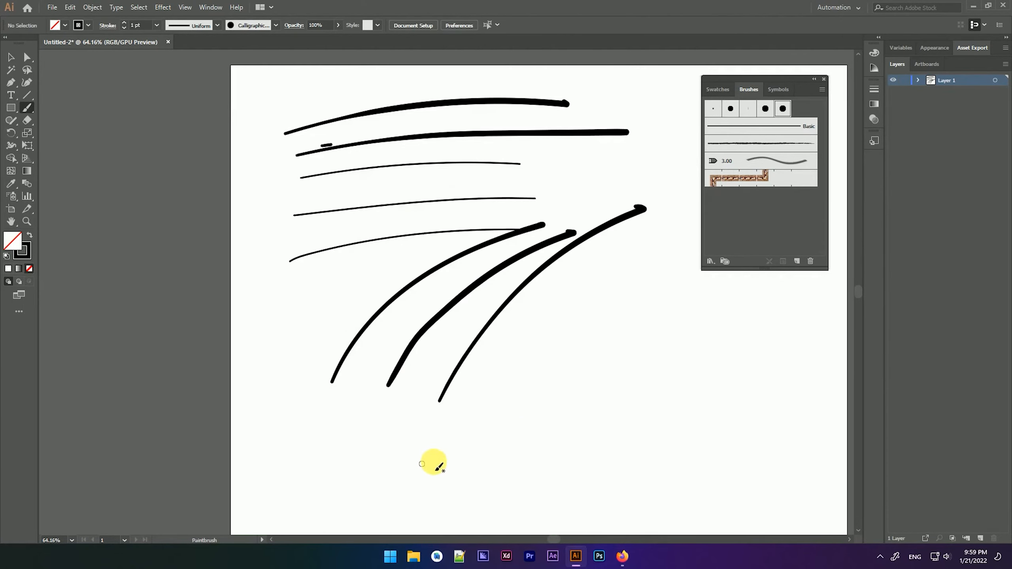
Step: Paint two long rising strokes on the lower artboard and a steep curve near its left edge with the edited calligraphic brush
{"action": "mouse_move", "coordinate": [405, 478]}
{"action": "left_mouse_down"}
{"action": "mouse_move", "coordinate": [566, 383]}
{"action": "mouse_move", "coordinate": [679, 341]}
{"action": "left_mouse_up"}
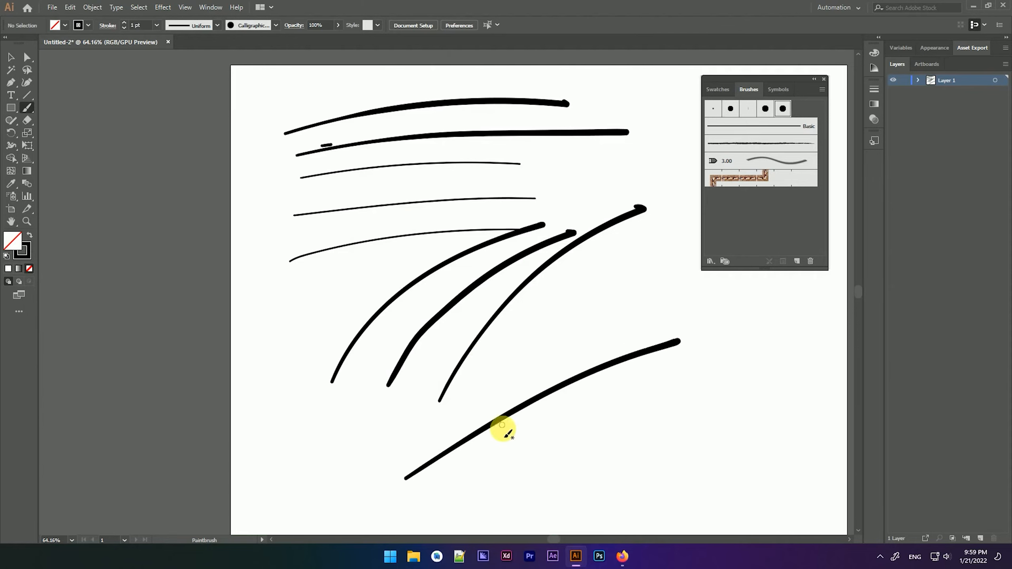
{"action": "mouse_move", "coordinate": [479, 490]}
{"action": "left_mouse_down"}
{"action": "mouse_move", "coordinate": [600, 409]}
{"action": "mouse_move", "coordinate": [767, 341]}
{"action": "left_mouse_up"}
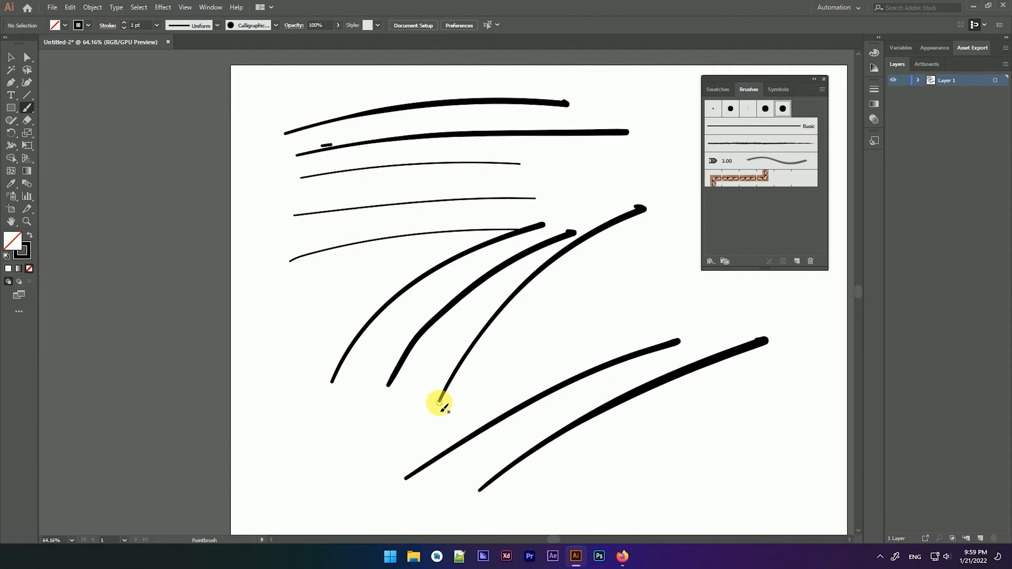
{"action": "mouse_move", "coordinate": [255, 418]}
{"action": "left_mouse_down"}
{"action": "mouse_move", "coordinate": [271, 346]}
{"action": "mouse_move", "coordinate": [355, 210]}
{"action": "mouse_move", "coordinate": [382, 187]}
{"action": "left_mouse_up"}
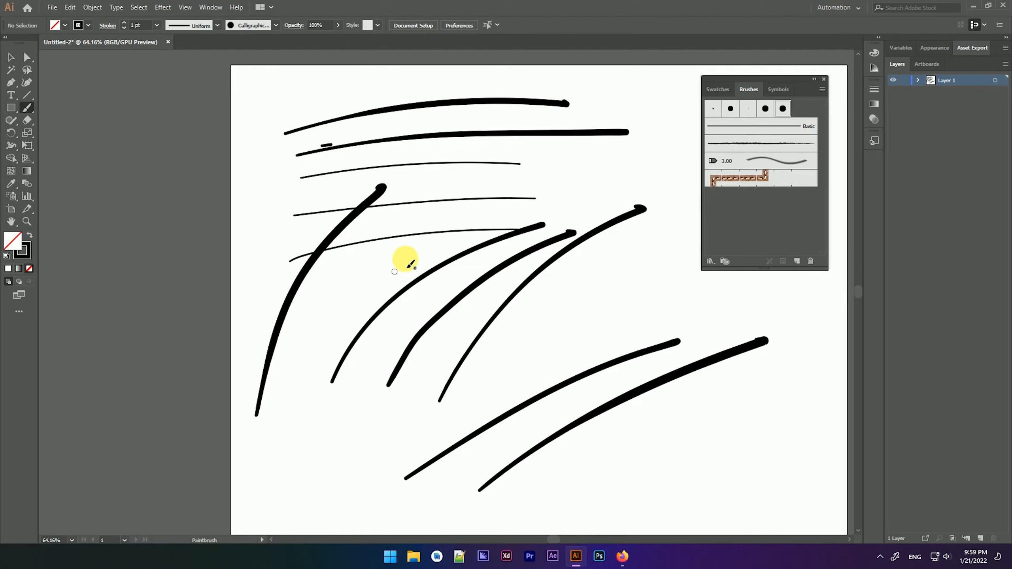
Step: Select all the painted strokes and delete them, keeping the Paintbrush tool active
{"action": "key", "text": "v"}
{"action": "key", "text": "ctrl+a"}
{"action": "key", "text": "b"}
{"action": "key", "text": "Delete"}
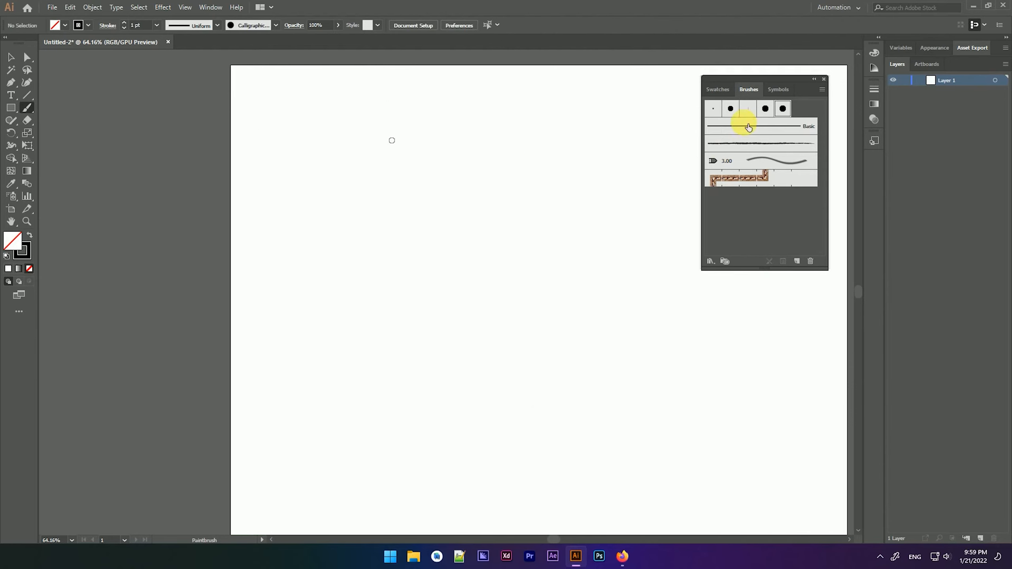
Step: Paint near-horizontal comparison lines on the upper artboard with the 3 pt. Round brush
{"action": "left_click", "coordinate": [713, 109]}
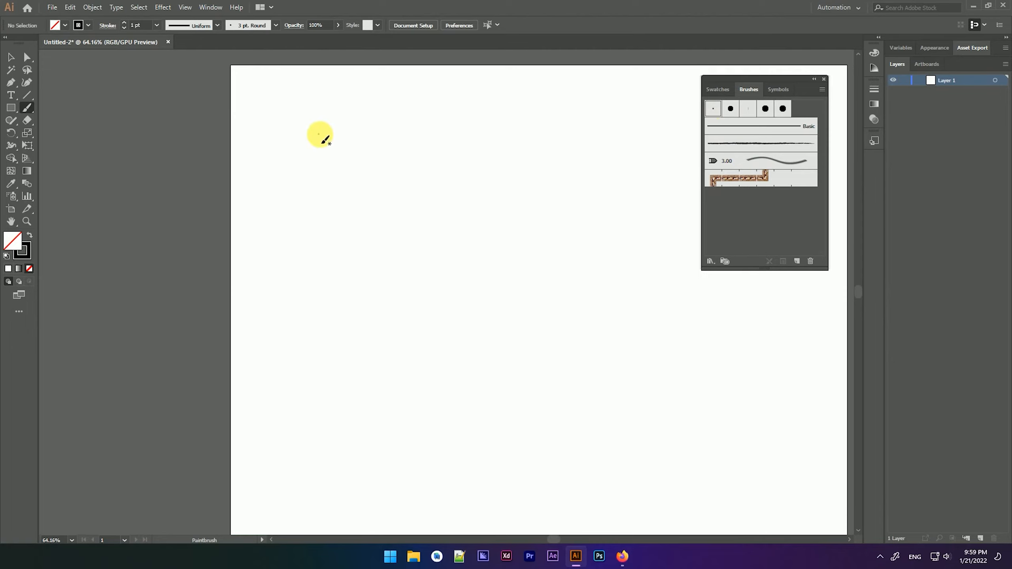
{"action": "left_click_drag", "start_coordinate": [324, 134], "coordinate": [542, 127]}
{"action": "mouse_move", "coordinate": [364, 178]}
{"action": "left_mouse_down"}
{"action": "mouse_move", "coordinate": [340, 200]}
{"action": "mouse_move", "coordinate": [603, 197]}
{"action": "left_mouse_up"}
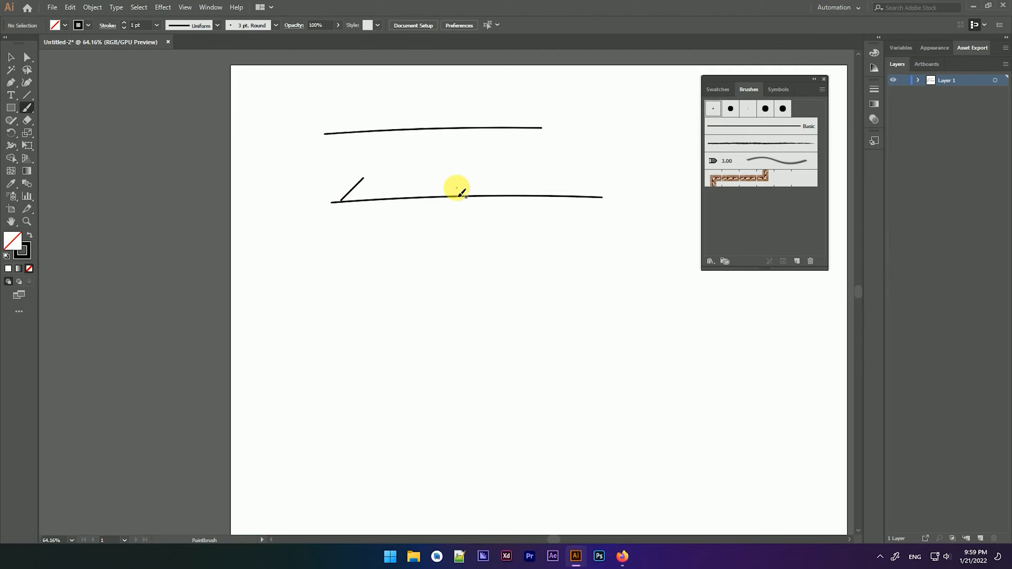
Step: Paint two near-horizontal strokes and two rising curves with the custom calligraphic brush to compare stroke widths
{"action": "left_click", "coordinate": [783, 109]}
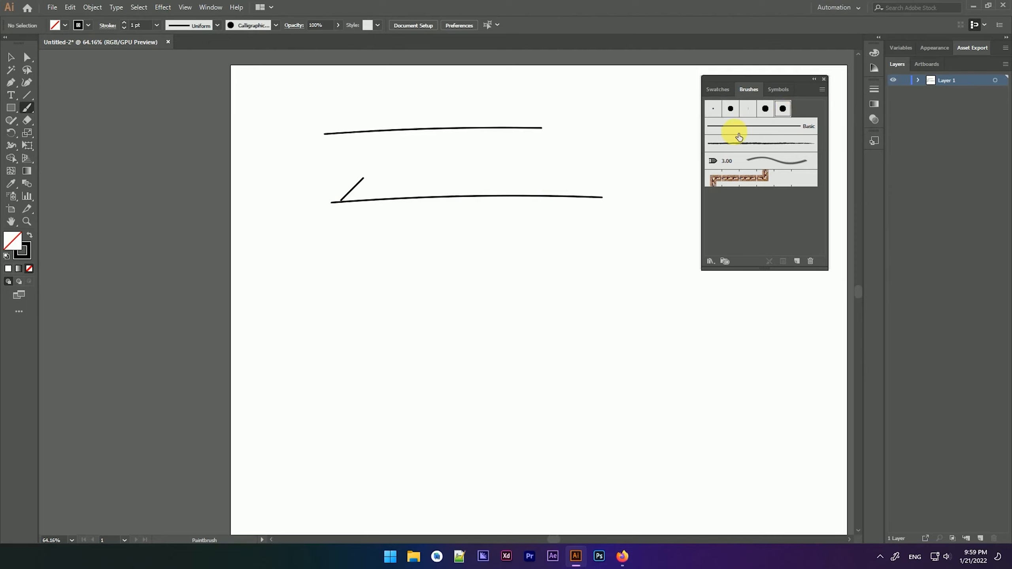
{"action": "left_click_drag", "start_coordinate": [317, 257], "coordinate": [660, 233]}
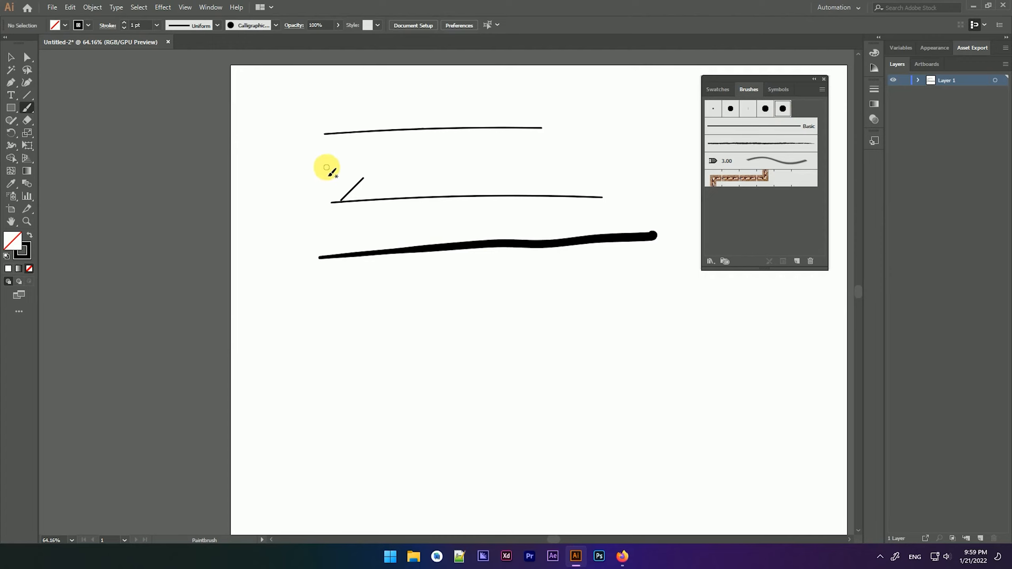
{"action": "left_click_drag", "start_coordinate": [325, 168], "coordinate": [622, 147]}
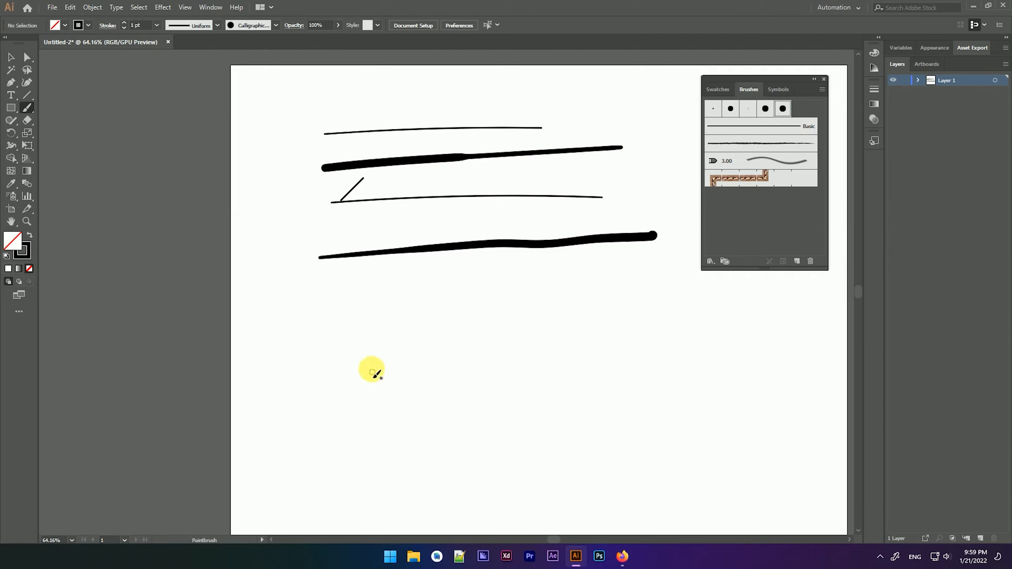
{"action": "mouse_move", "coordinate": [341, 422]}
{"action": "left_mouse_down"}
{"action": "mouse_move", "coordinate": [351, 383]}
{"action": "mouse_move", "coordinate": [422, 274]}
{"action": "mouse_move", "coordinate": [601, 177]}
{"action": "left_mouse_up"}
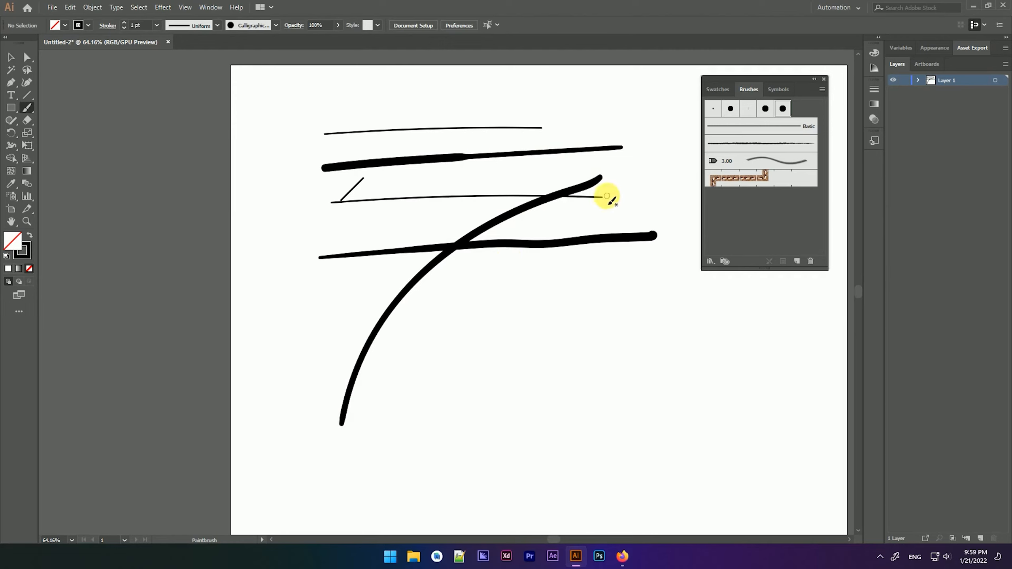
{"action": "mouse_move", "coordinate": [438, 410]}
{"action": "left_mouse_down"}
{"action": "mouse_move", "coordinate": [491, 314]}
{"action": "mouse_move", "coordinate": [604, 217]}
{"action": "mouse_move", "coordinate": [657, 196]}
{"action": "left_mouse_up"}
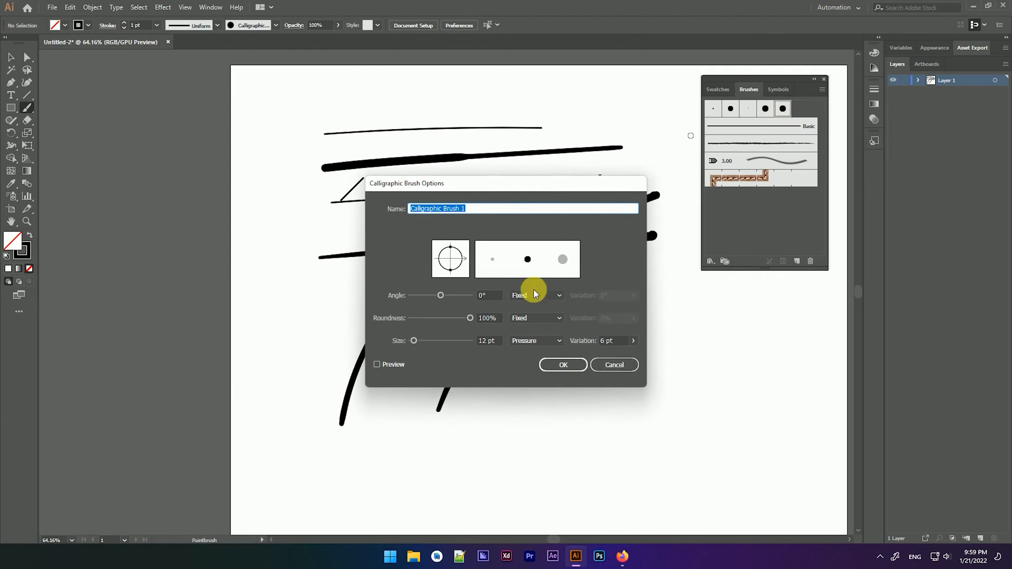
Step: Raise the calligraphic brush's pressure size variation to 9 pt, leaving the existing strokes as they are
{"action": "left_click", "coordinate": [633, 340]}
{"action": "left_click_drag", "start_coordinate": [619, 352], "coordinate": [620, 354]}
{"action": "left_click", "coordinate": [575, 363]}
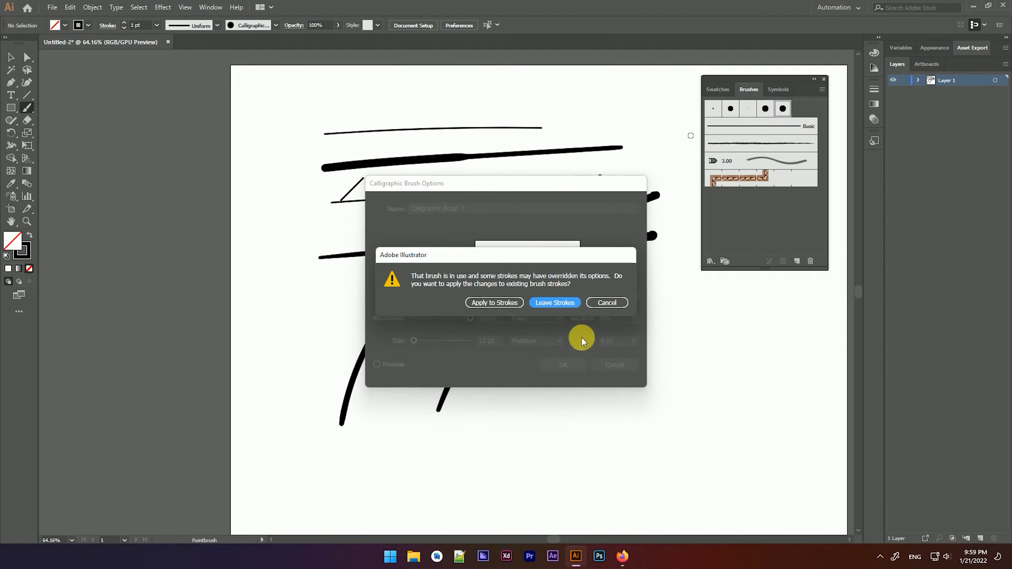
{"action": "left_click", "coordinate": [556, 302]}
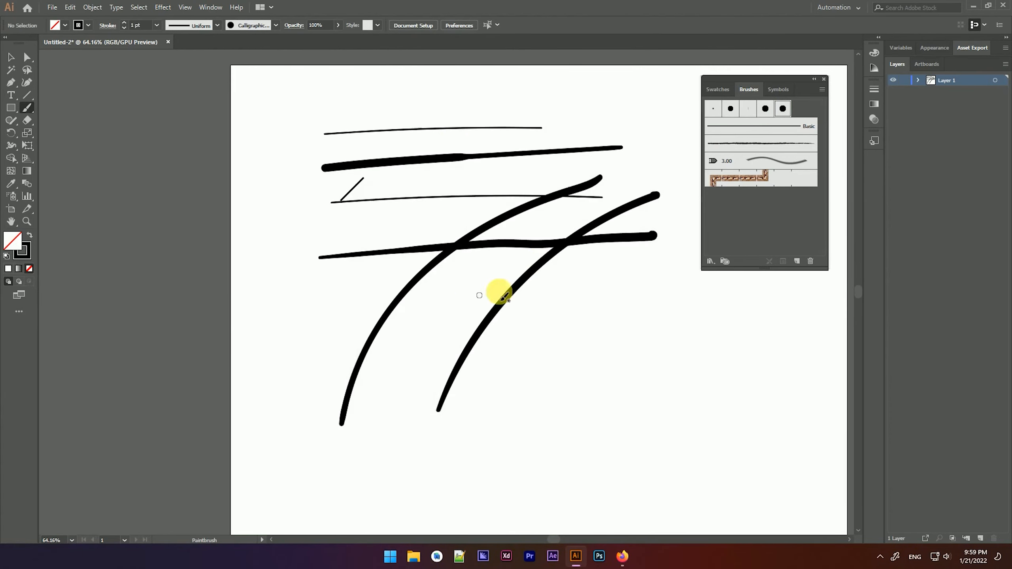
Step: Clear the artboard and cover it with long curved and straight strokes using the updated calligraphic brush
{"action": "key", "text": "ctrl+a"}
{"action": "key", "text": "Delete"}
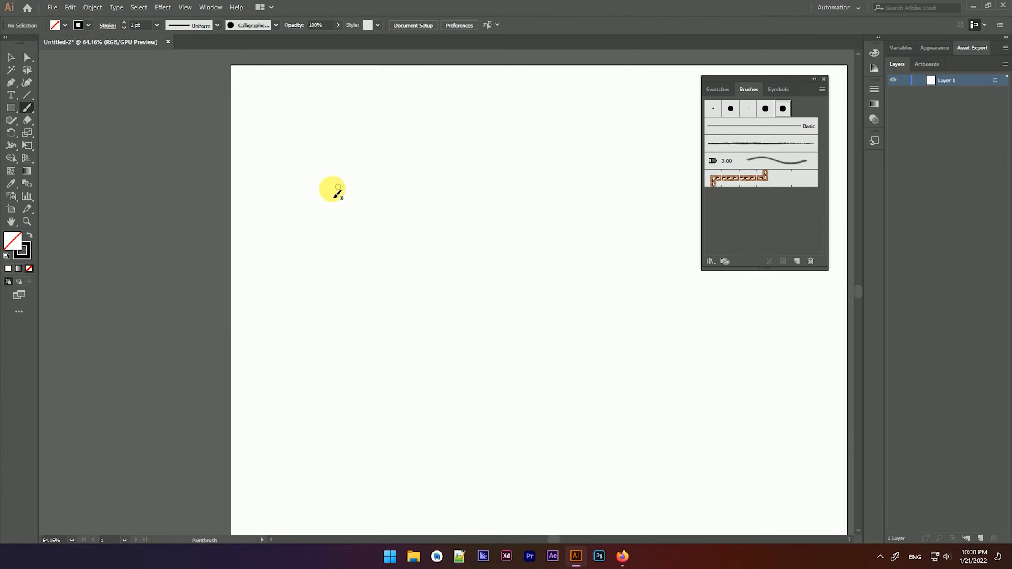
{"action": "mouse_move", "coordinate": [336, 183]}
{"action": "left_mouse_down"}
{"action": "mouse_move", "coordinate": [510, 155]}
{"action": "mouse_move", "coordinate": [664, 150]}
{"action": "left_mouse_up"}
{"action": "left_click_drag", "start_coordinate": [319, 285], "coordinate": [617, 212]}
{"action": "mouse_move", "coordinate": [337, 382]}
{"action": "left_mouse_down"}
{"action": "mouse_move", "coordinate": [509, 261]}
{"action": "mouse_move", "coordinate": [682, 216]}
{"action": "left_mouse_up"}
{"action": "mouse_move", "coordinate": [425, 405]}
{"action": "left_mouse_down"}
{"action": "mouse_move", "coordinate": [466, 354]}
{"action": "mouse_move", "coordinate": [653, 239]}
{"action": "left_mouse_up"}
{"action": "mouse_move", "coordinate": [477, 421]}
{"action": "left_mouse_down"}
{"action": "mouse_move", "coordinate": [632, 271]}
{"action": "mouse_move", "coordinate": [698, 238]}
{"action": "left_mouse_up"}
{"action": "mouse_move", "coordinate": [294, 385]}
{"action": "left_mouse_down"}
{"action": "mouse_move", "coordinate": [356, 234]}
{"action": "mouse_move", "coordinate": [488, 137]}
{"action": "left_mouse_up"}
{"action": "mouse_move", "coordinate": [268, 329]}
{"action": "left_mouse_down"}
{"action": "mouse_move", "coordinate": [327, 222]}
{"action": "mouse_move", "coordinate": [474, 106]}
{"action": "mouse_move", "coordinate": [499, 100]}
{"action": "left_mouse_up"}
{"action": "mouse_move", "coordinate": [383, 358]}
{"action": "left_mouse_down"}
{"action": "mouse_move", "coordinate": [384, 335]}
{"action": "mouse_move", "coordinate": [428, 238]}
{"action": "mouse_move", "coordinate": [562, 127]}
{"action": "left_mouse_up"}
{"action": "mouse_move", "coordinate": [263, 441]}
{"action": "left_mouse_down"}
{"action": "mouse_move", "coordinate": [359, 428]}
{"action": "mouse_move", "coordinate": [367, 451]}
{"action": "mouse_move", "coordinate": [735, 339]}
{"action": "left_mouse_up"}
{"action": "left_click_drag", "start_coordinate": [370, 478], "coordinate": [805, 383]}
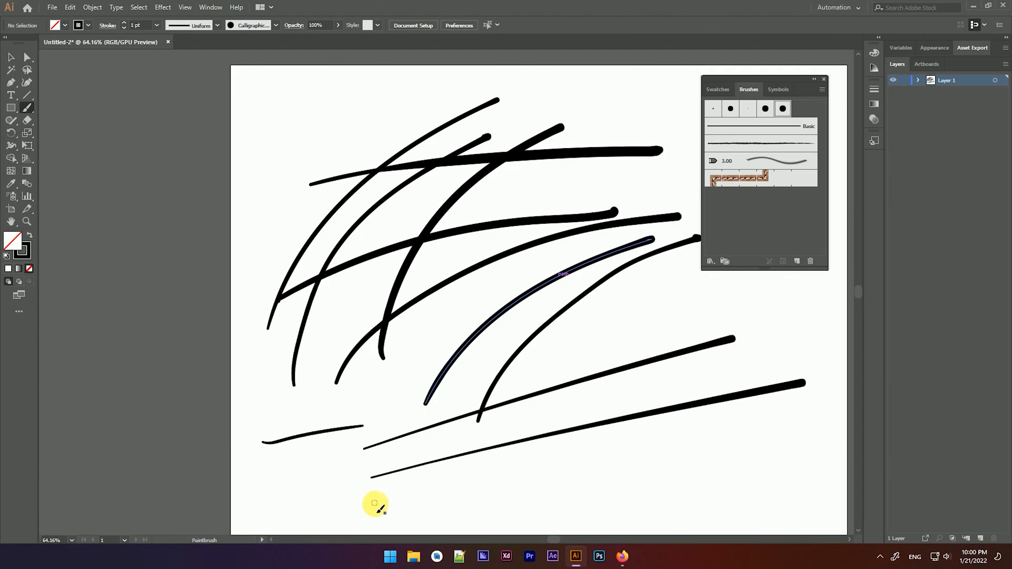
{"action": "left_click_drag", "start_coordinate": [384, 503], "coordinate": [805, 432]}
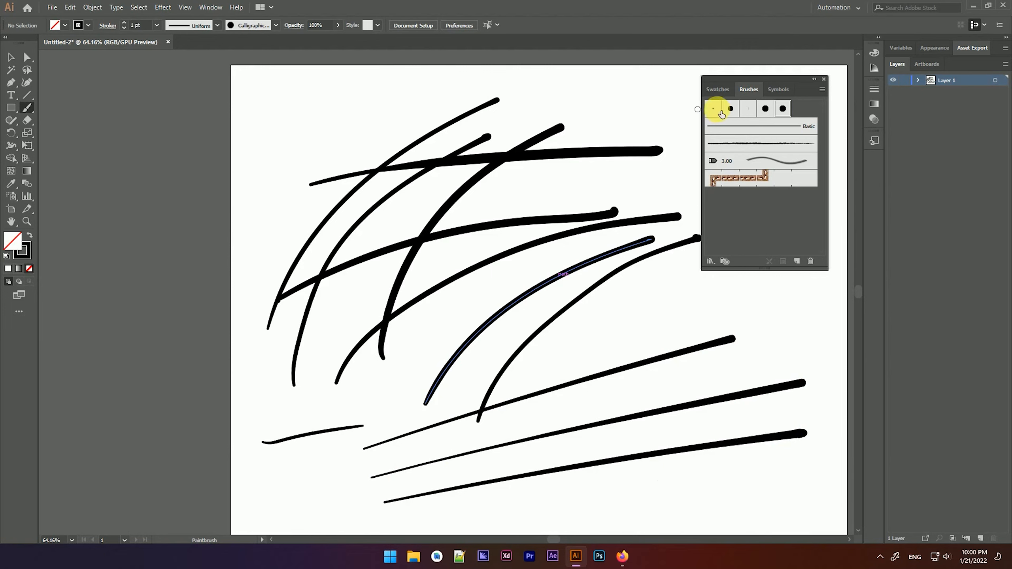
Step: Paint one comparison stroke along the upper artboard with the 3 pt. Round brush and delete all the artwork
{"action": "left_click_drag", "start_coordinate": [285, 122], "coordinate": [554, 99]}
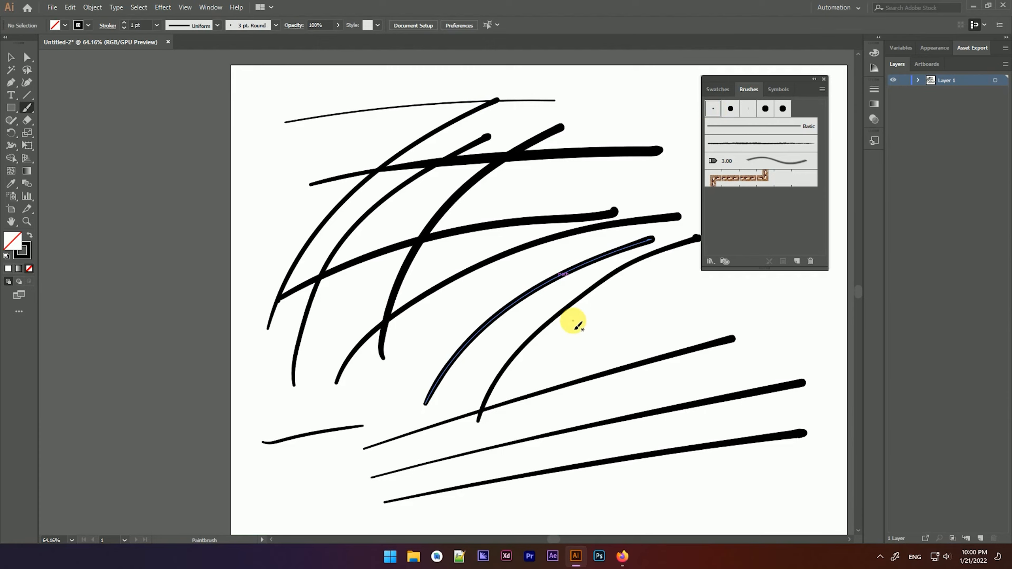
{"action": "key", "text": "ctrl+a"}
{"action": "key", "text": "Delete"}
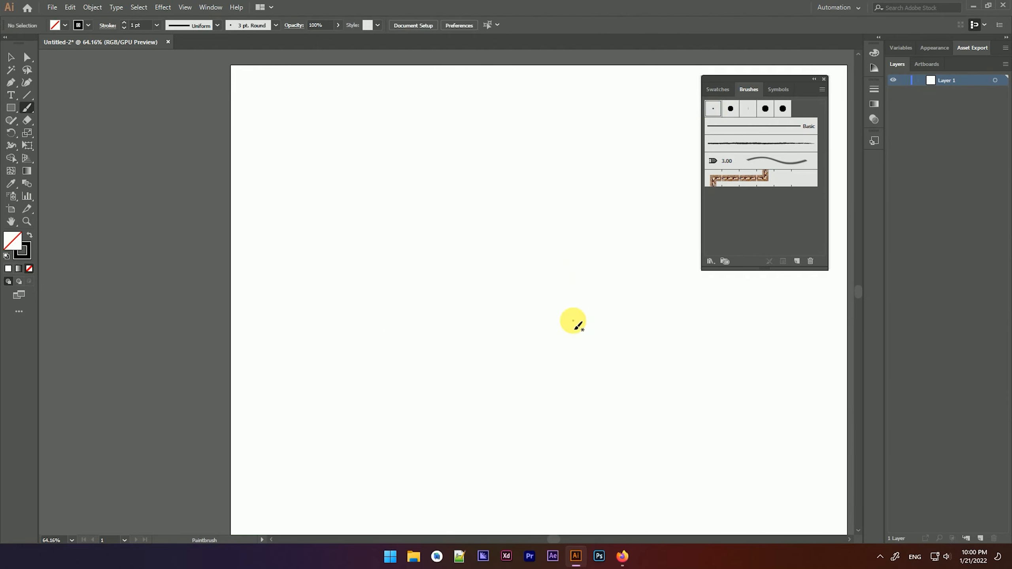